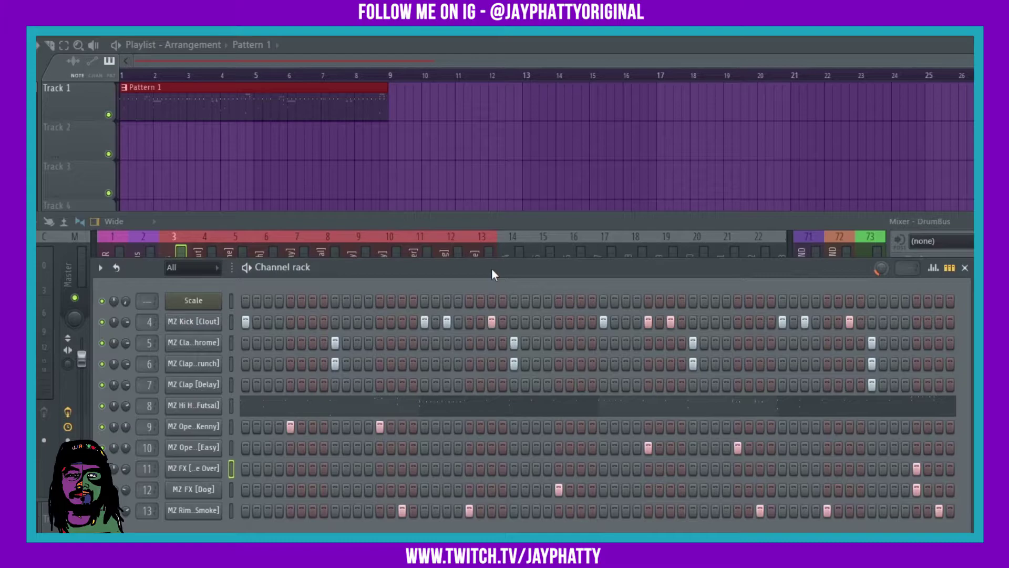
Step: Examine the drum pattern in the channel rack and its tracks and DrumBus in the mixer
{"action": "left_click", "coordinate": [432, 226]}
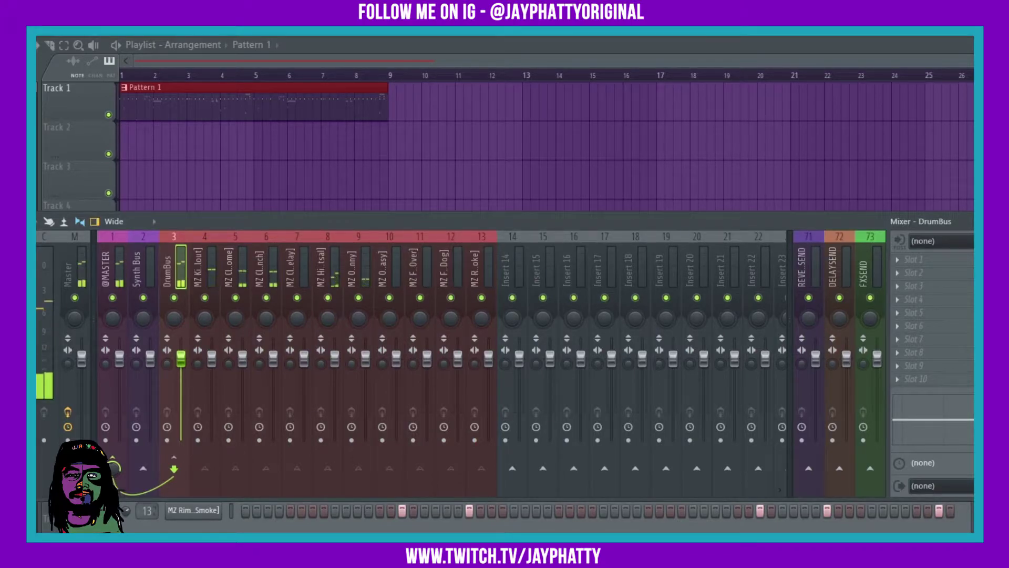
{"action": "key", "text": "F6"}
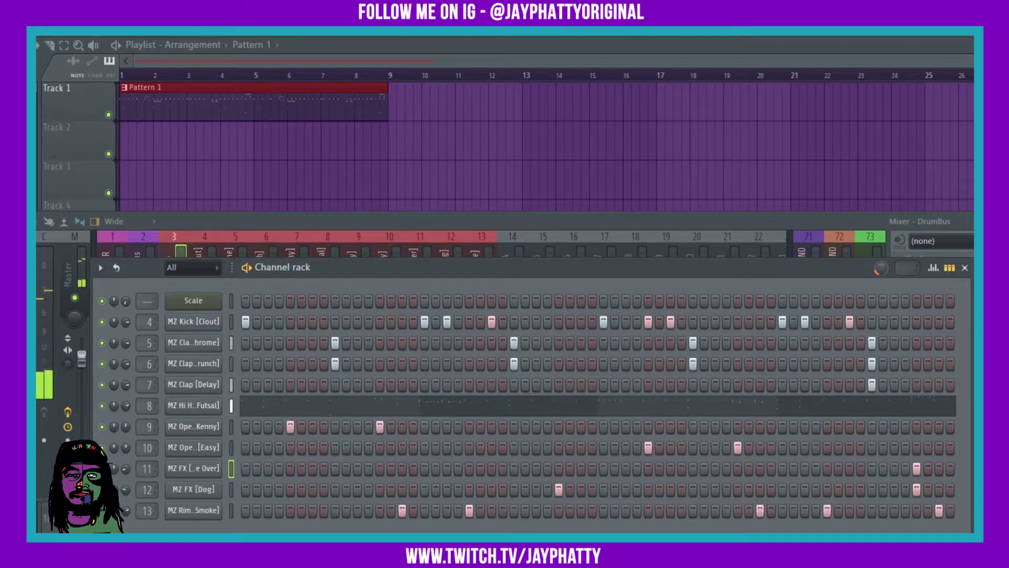
{"action": "left_click", "coordinate": [147, 259]}
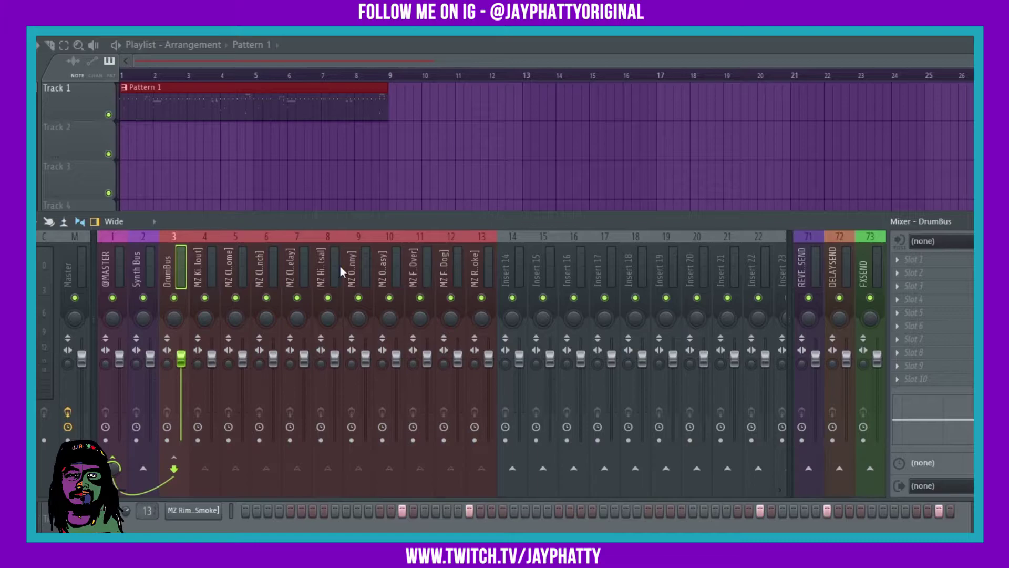
Step: Switch to the browser's wave form image results and view the "Sound" waveform from musicproductionglossary.com enlarged
{"action": "key", "text": "alt+Tab"}
{"action": "scroll", "coordinate": [519, 243], "scroll_direction": "down", "scroll_amount": 2}
{"action": "scroll", "coordinate": [518, 223], "scroll_direction": "up", "scroll_amount": 4}
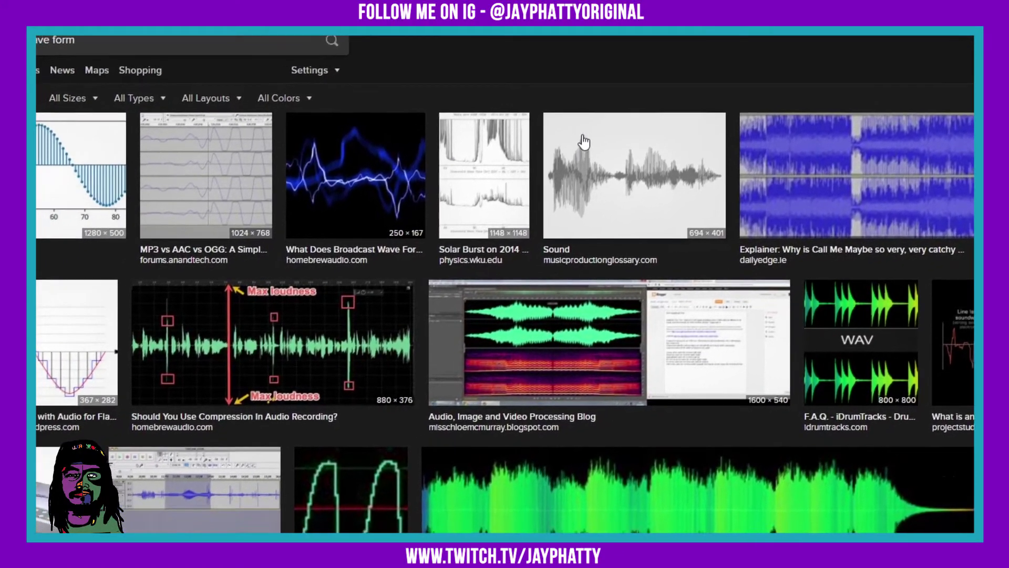
{"action": "left_click", "coordinate": [479, 178]}
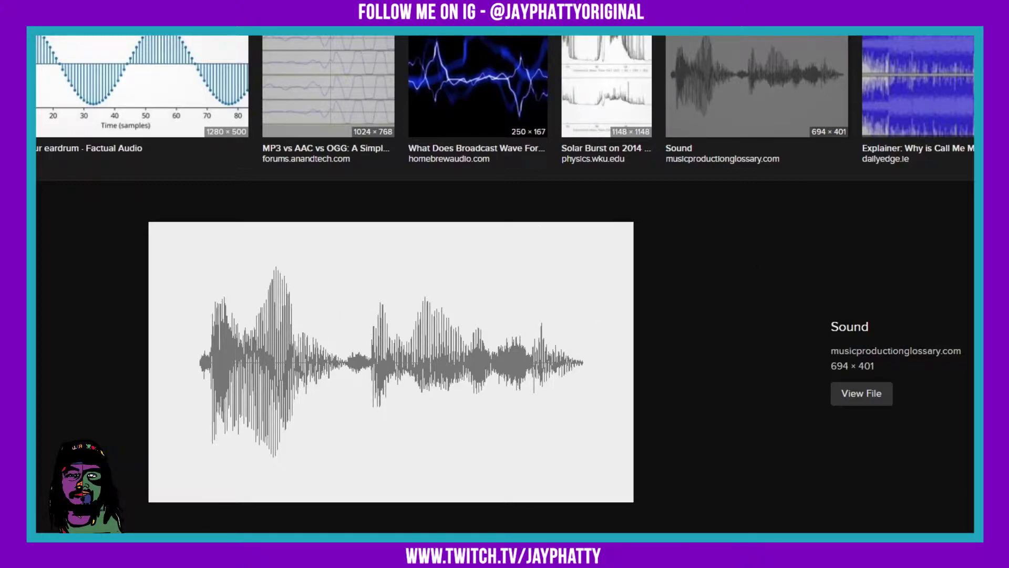
{"action": "key", "text": "Escape"}
Step: View the Freesound "alien sewers" and "Alien Voice Speak.flac" waveform images enlarged
{"action": "left_click", "coordinate": [651, 412]}
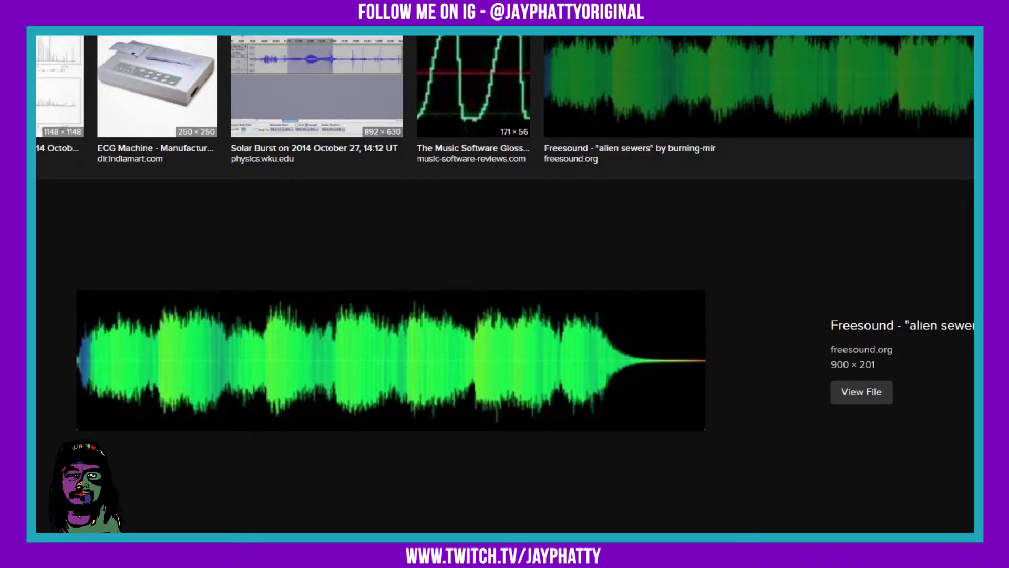
{"action": "key", "text": "Escape"}
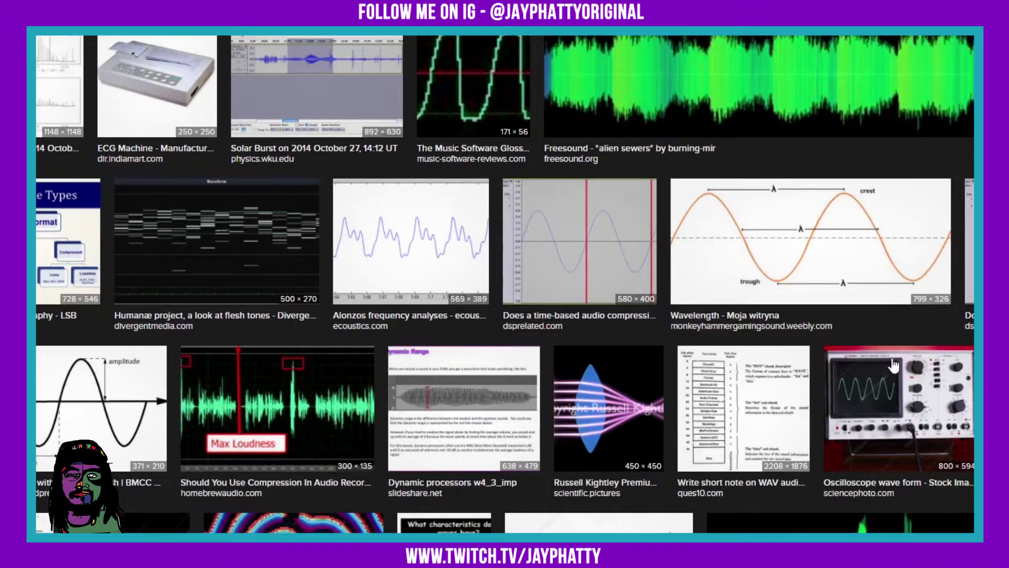
{"action": "scroll", "coordinate": [893, 431], "scroll_direction": "down", "scroll_amount": 3}
{"action": "left_click", "coordinate": [880, 410]}
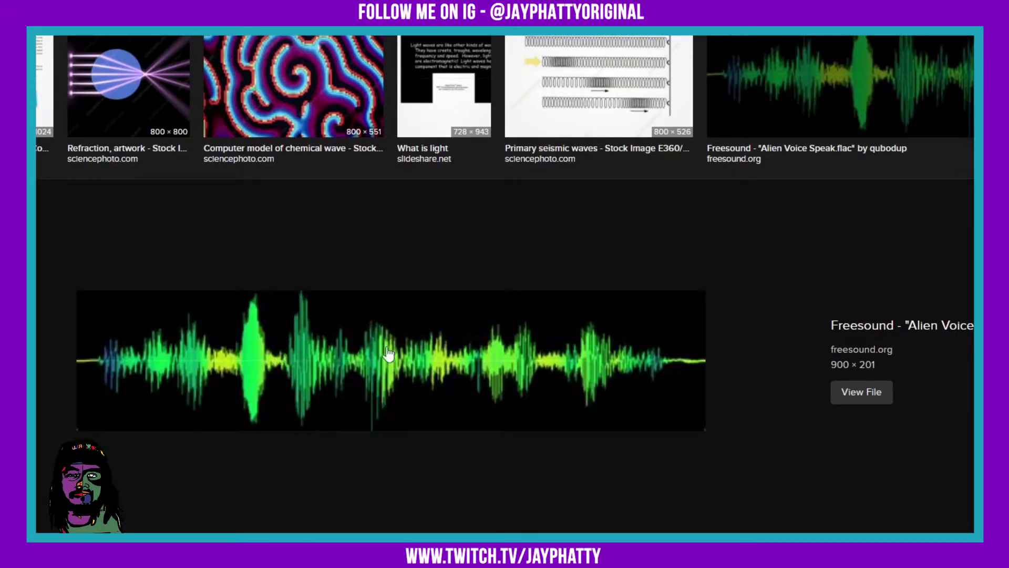
{"action": "key", "text": "Escape"}
{"action": "scroll", "coordinate": [755, 277], "scroll_direction": "up", "scroll_amount": 15}
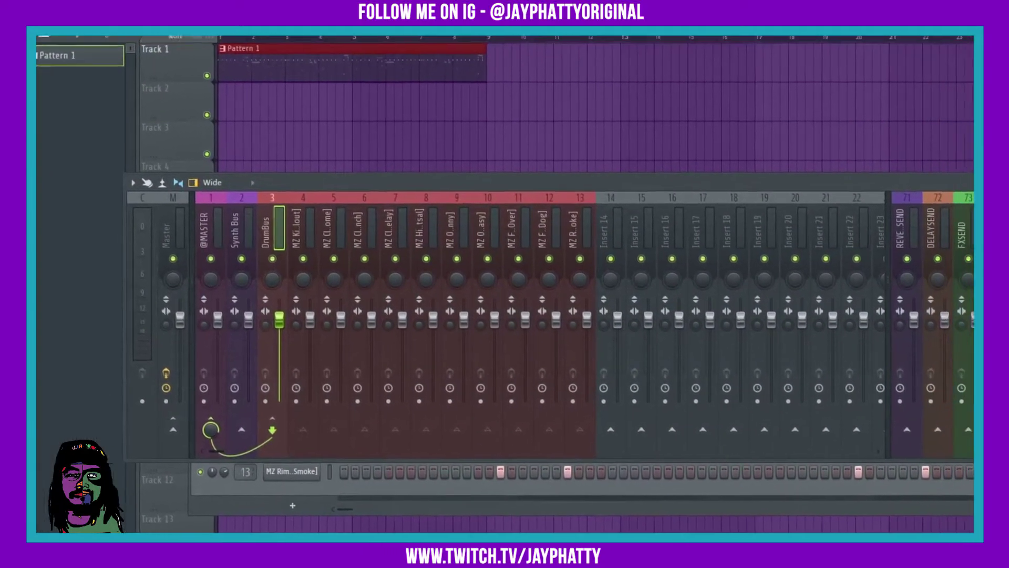
Step: Back in FL Studio, load Fruity Compressor into the DrumBus's first effect slot and move its window over the mixer
{"action": "left_click", "coordinate": [899, 256]}
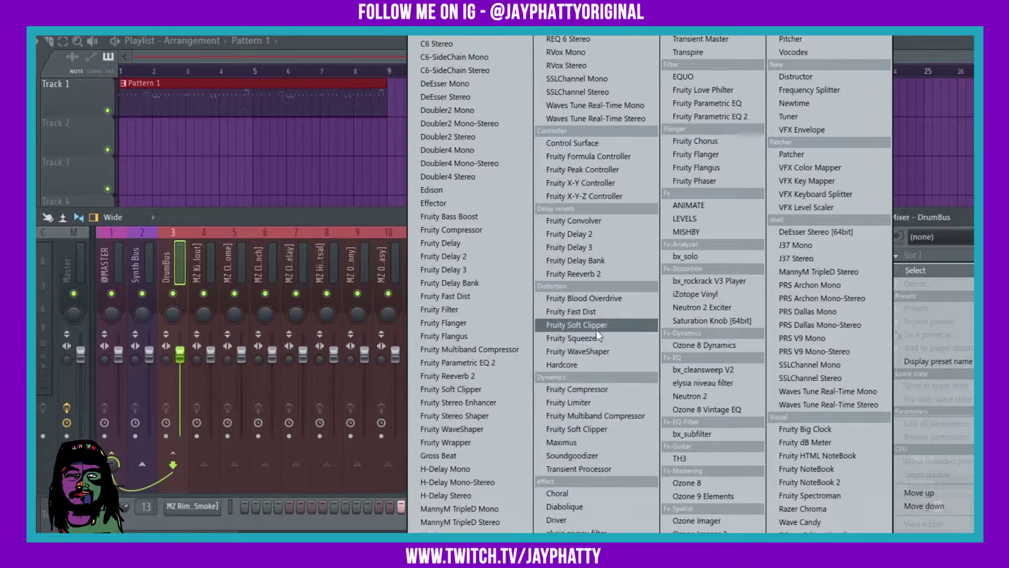
{"action": "left_click", "coordinate": [576, 389]}
{"action": "left_click_drag", "start_coordinate": [51, 112], "coordinate": [363, 254]}
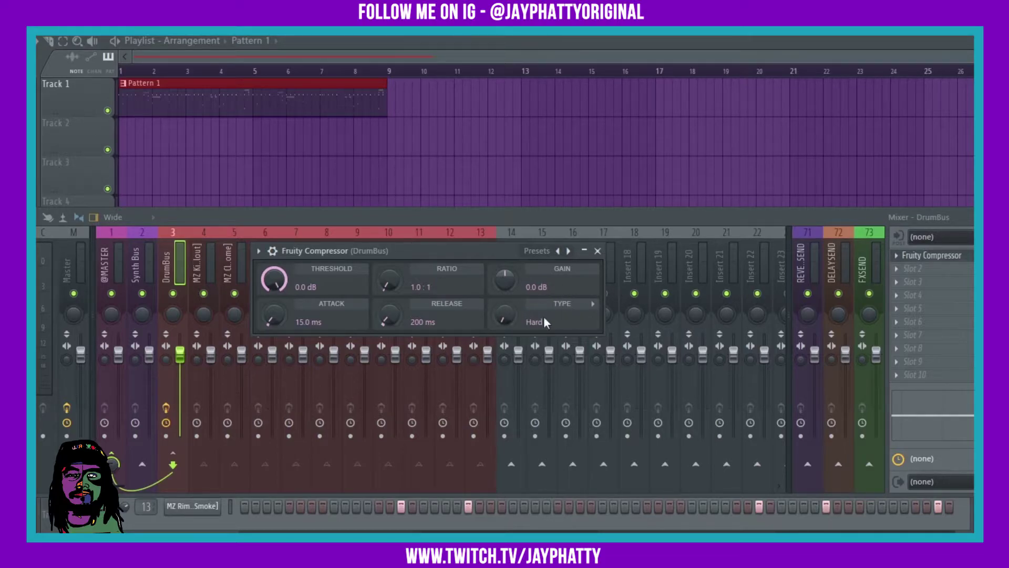
{"action": "mouse_move", "coordinate": [499, 323]}
{"action": "left_mouse_down"}
{"action": "mouse_move", "coordinate": [499, 296]}
{"action": "mouse_move", "coordinate": [499, 322]}
{"action": "left_mouse_up"}
{"action": "left_click_drag", "start_coordinate": [273, 322], "coordinate": [273, 307]}
{"action": "scroll", "coordinate": [389, 318], "scroll_direction": "up", "scroll_amount": 2}
{"action": "scroll", "coordinate": [387, 284], "scroll_direction": "up", "scroll_amount": 5}
{"action": "left_click_drag", "start_coordinate": [505, 280], "coordinate": [504, 265]}
{"action": "right_click", "coordinate": [492, 283]}
{"action": "left_click", "coordinate": [504, 290]}
{"action": "right_click", "coordinate": [379, 270]}
{"action": "left_click", "coordinate": [392, 277]}
{"action": "right_click", "coordinate": [399, 328]}
{"action": "left_click", "coordinate": [420, 334]}
{"action": "right_click", "coordinate": [265, 322]}
{"action": "left_click", "coordinate": [283, 328]}
Step: Set the DrumBus compressor's attack to 64.7 ms, release to 137 ms and ratio to 4.4:1
{"action": "left_click_drag", "start_coordinate": [307, 322], "coordinate": [306, 293]}
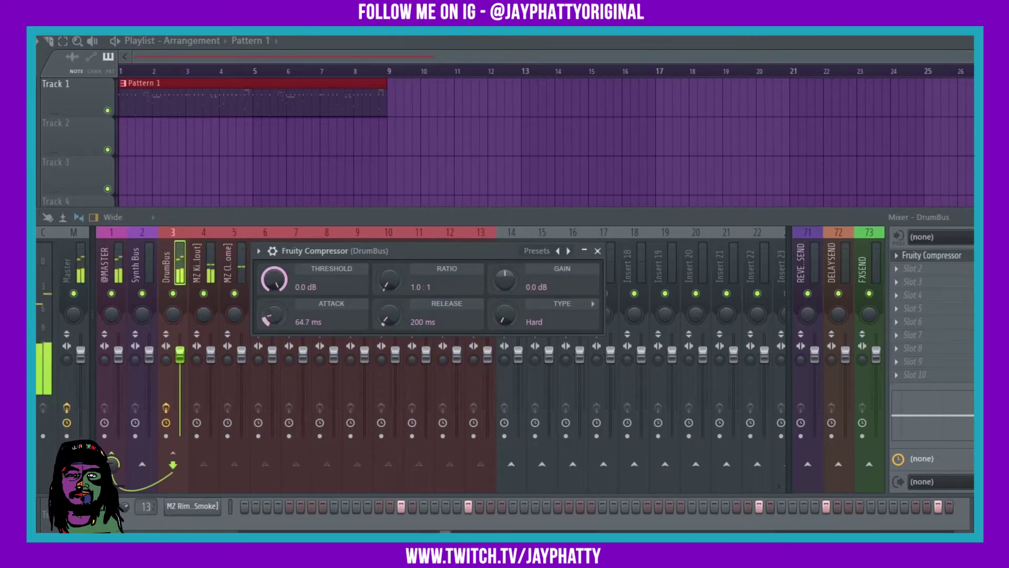
{"action": "mouse_move", "coordinate": [389, 318]}
{"action": "left_mouse_down"}
{"action": "mouse_move", "coordinate": [389, 300]}
{"action": "mouse_move", "coordinate": [389, 321]}
{"action": "left_mouse_up"}
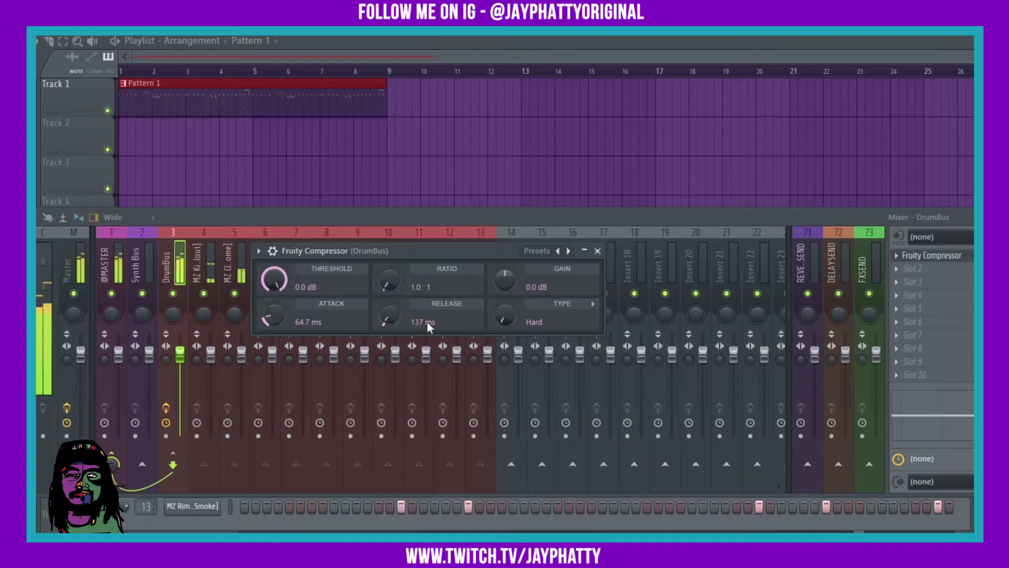
{"action": "mouse_move", "coordinate": [388, 285]}
{"action": "left_mouse_down"}
{"action": "mouse_move", "coordinate": [388, 262]}
{"action": "mouse_move", "coordinate": [399, 288]}
{"action": "left_mouse_up"}
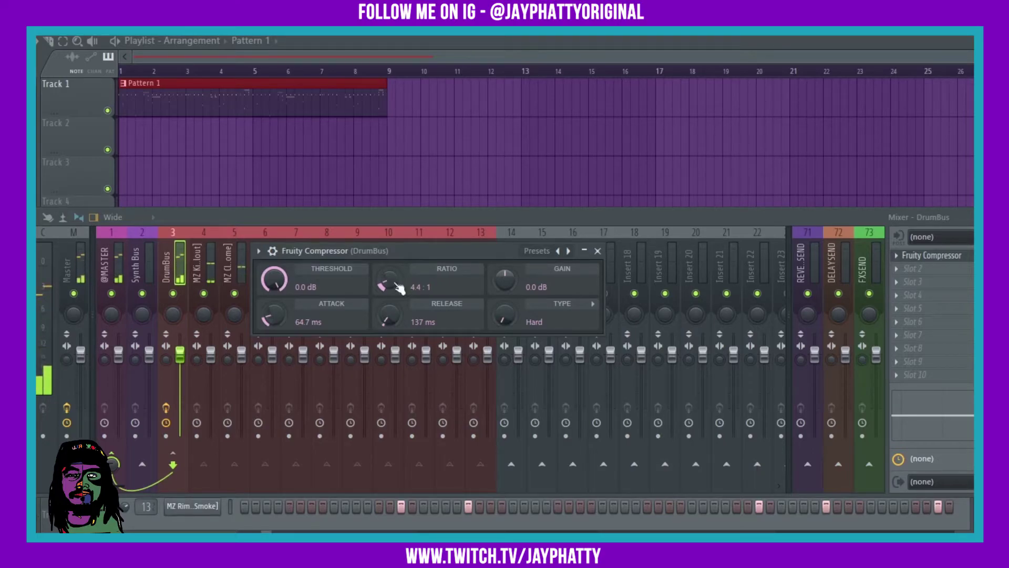
Step: Set the compressor's threshold to -11.9 dB and gain to 3.2 dB, then close its window
{"action": "left_click_drag", "start_coordinate": [274, 280], "coordinate": [274, 295]}
{"action": "left_click_drag", "start_coordinate": [533, 291], "coordinate": [534, 279]}
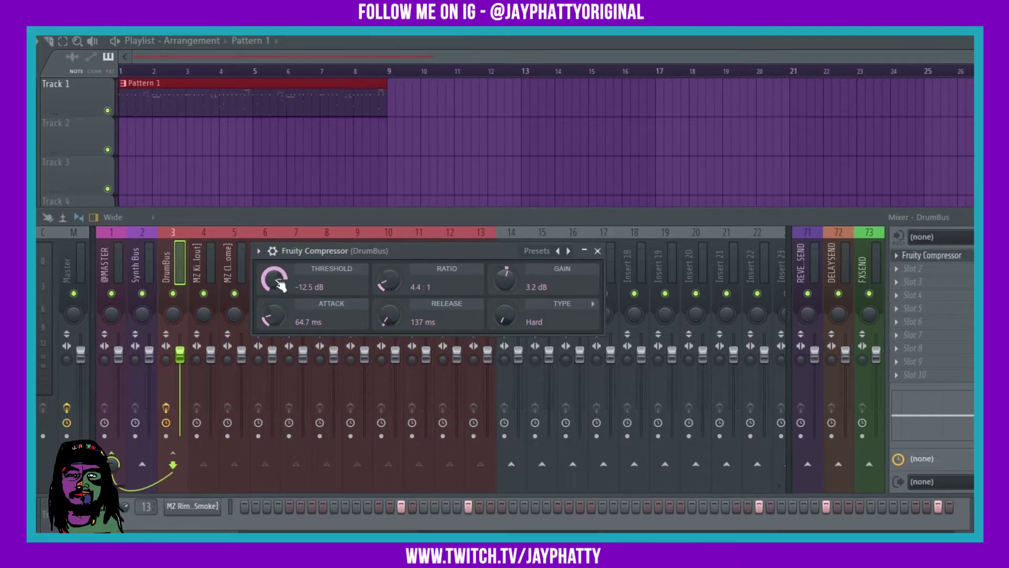
{"action": "left_click_drag", "start_coordinate": [280, 286], "coordinate": [280, 328]}
{"action": "mouse_move", "coordinate": [279, 286]}
{"action": "left_mouse_down"}
{"action": "mouse_move", "coordinate": [278, 252]}
{"action": "mouse_move", "coordinate": [279, 299]}
{"action": "mouse_move", "coordinate": [279, 281]}
{"action": "left_mouse_up"}
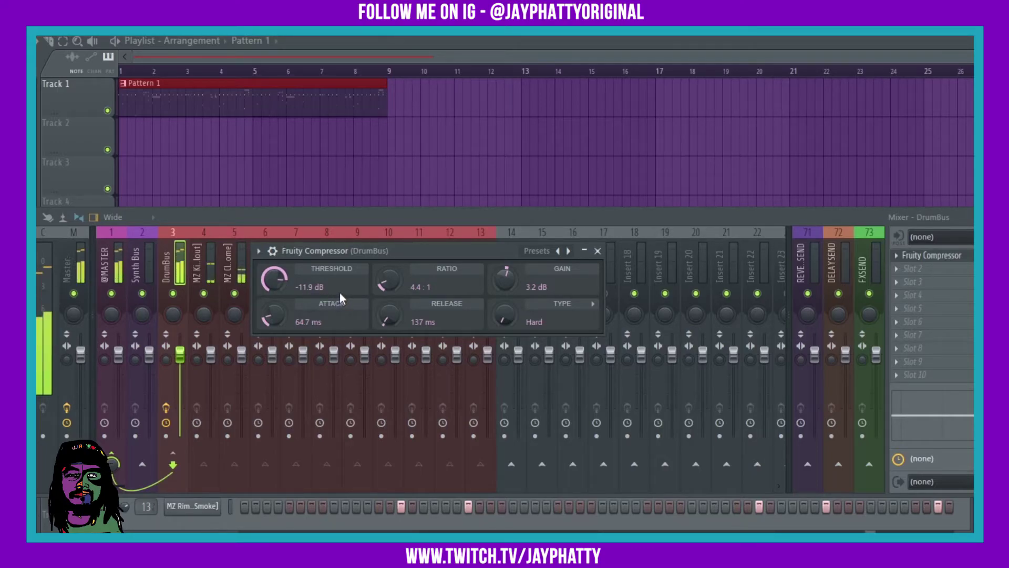
{"action": "left_click_drag", "start_coordinate": [275, 279], "coordinate": [274, 282]}
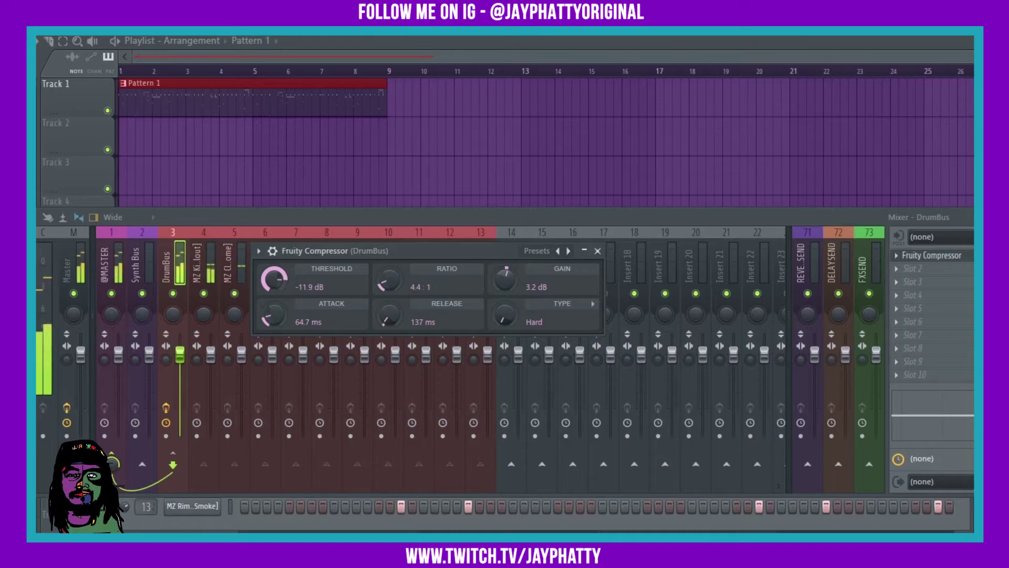
{"action": "left_click_drag", "start_coordinate": [274, 282], "coordinate": [274, 282]}
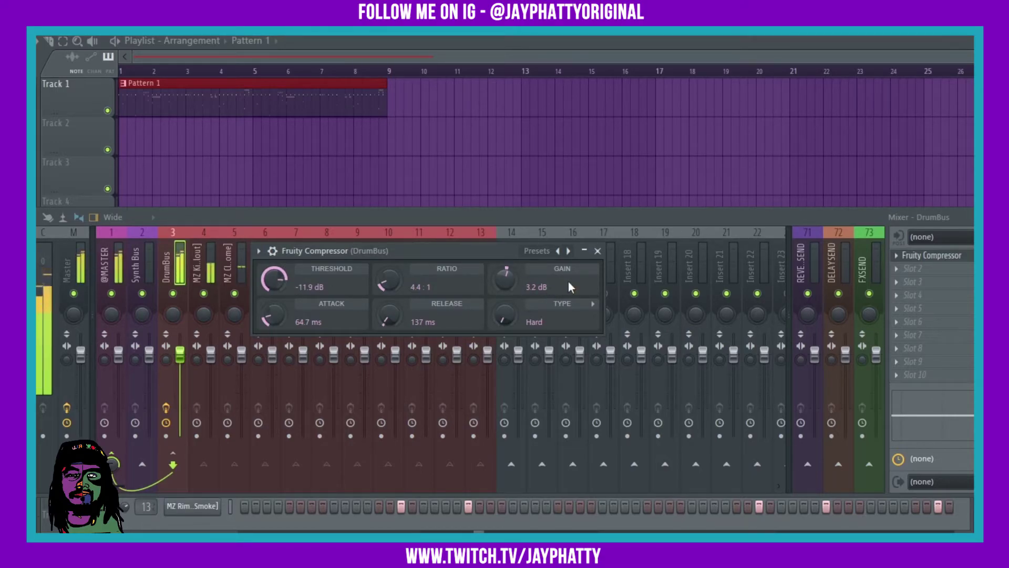
{"action": "left_click", "coordinate": [598, 253]}
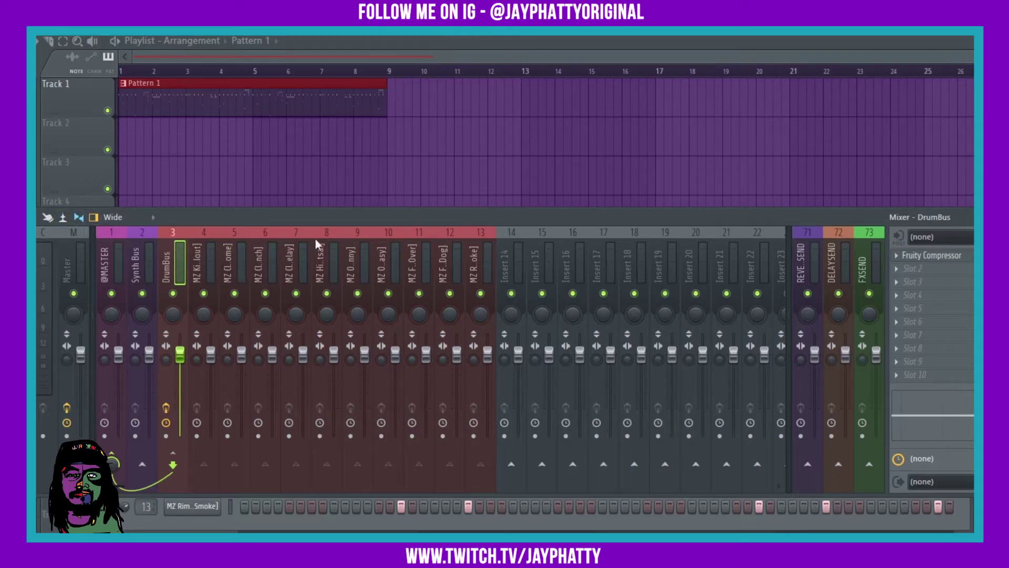
Step: Switch the mixer meters to the waveform display for playback and adjust the DrumBus's stereo separation
{"action": "left_click", "coordinate": [64, 220]}
{"action": "key", "text": "space"}
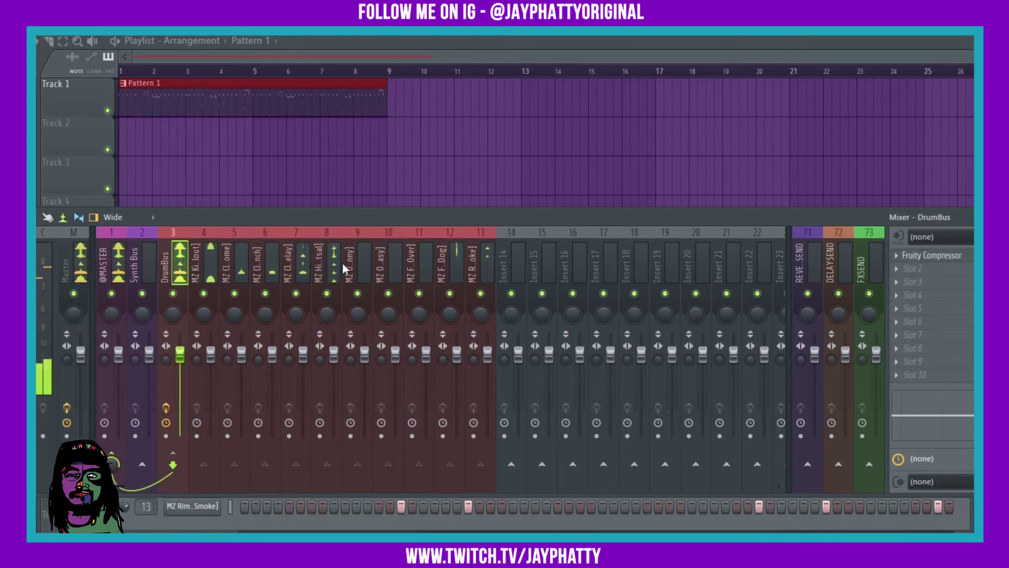
{"action": "left_click", "coordinate": [213, 276]}
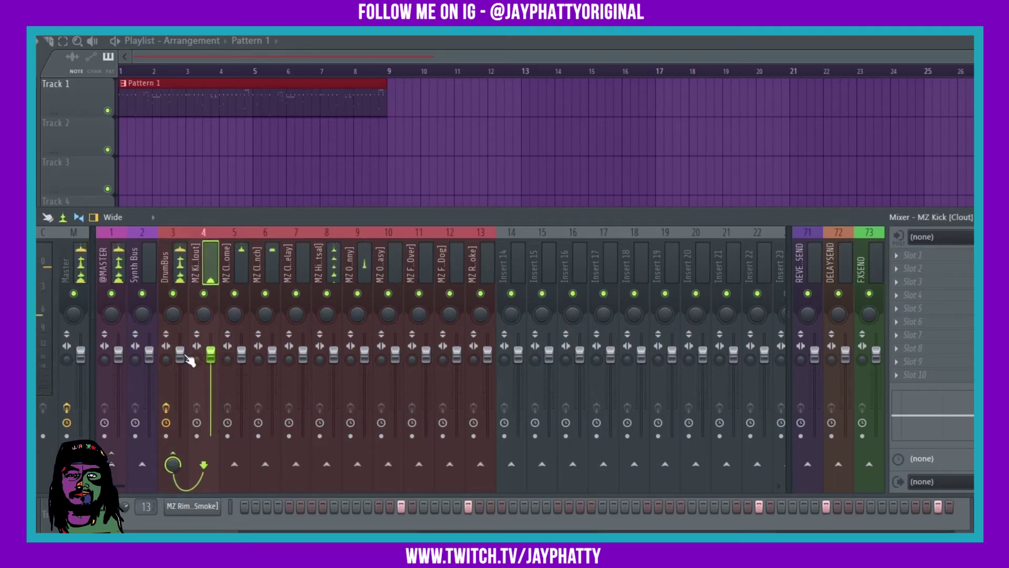
{"action": "left_click", "coordinate": [168, 361]}
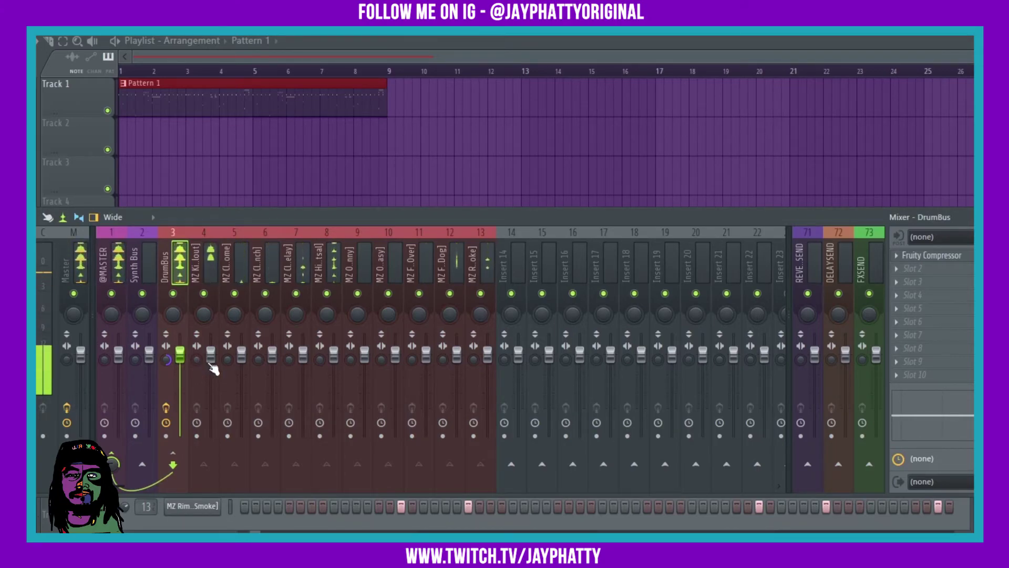
Step: Slightly lower the volume faders of the Kick and the three Clap tracks
{"action": "left_click", "coordinate": [211, 362]}
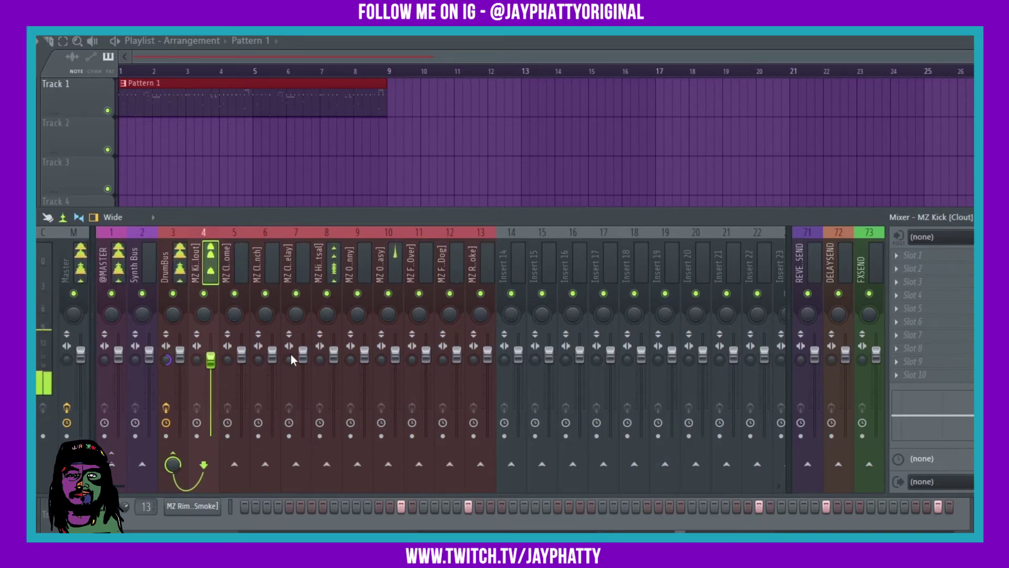
{"action": "left_click_drag", "start_coordinate": [269, 357], "coordinate": [303, 359]}
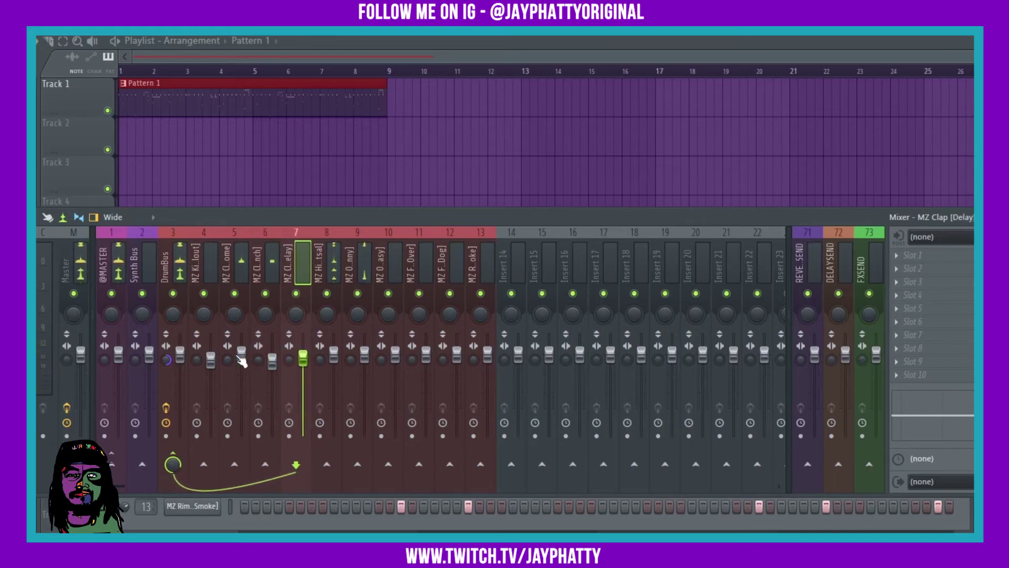
{"action": "left_click_drag", "start_coordinate": [240, 357], "coordinate": [240, 360]}
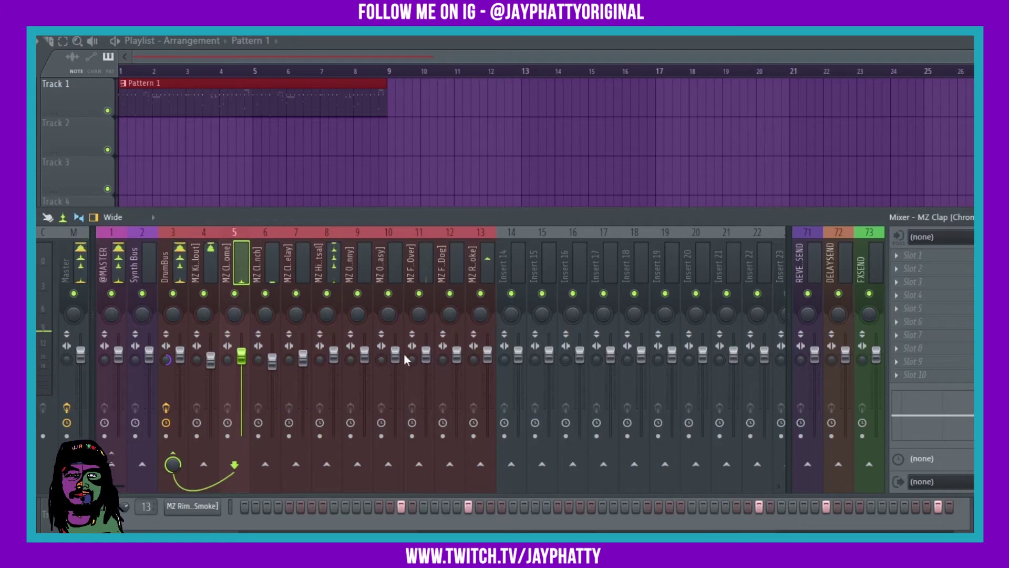
Step: Lower the faders of the Rim, both FX, both Open Hat and Hi Hat tracks, taking FX [Game Over] down the most
{"action": "left_click_drag", "start_coordinate": [487, 351], "coordinate": [488, 364]}
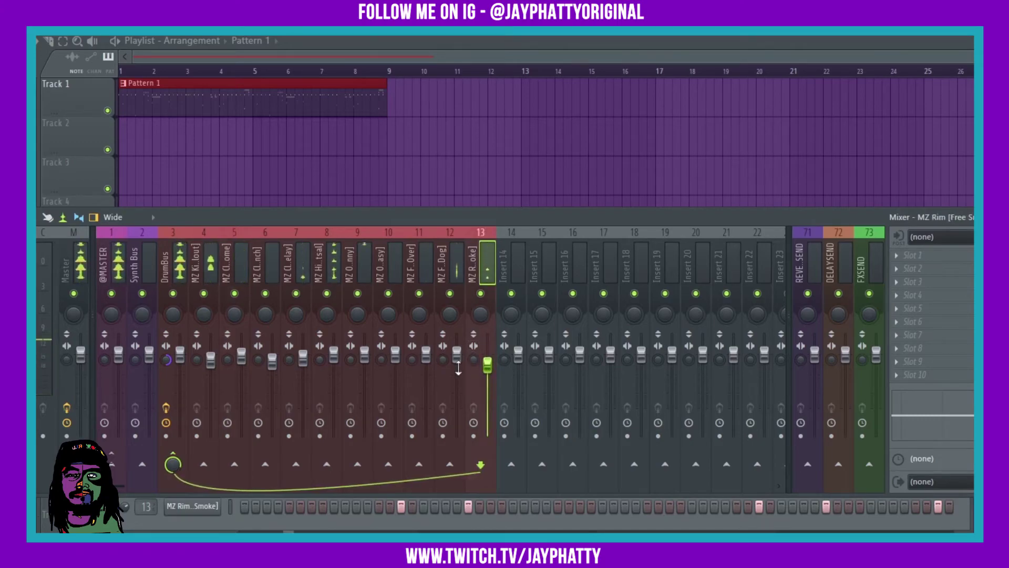
{"action": "left_click", "coordinate": [459, 368]}
{"action": "left_click", "coordinate": [426, 355]}
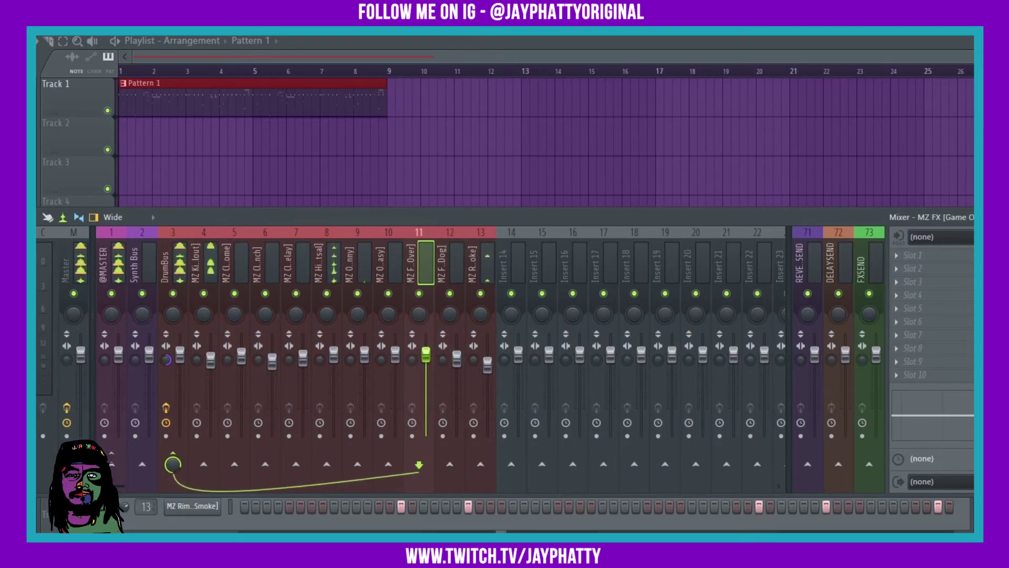
{"action": "left_click_drag", "start_coordinate": [426, 355], "coordinate": [365, 368]}
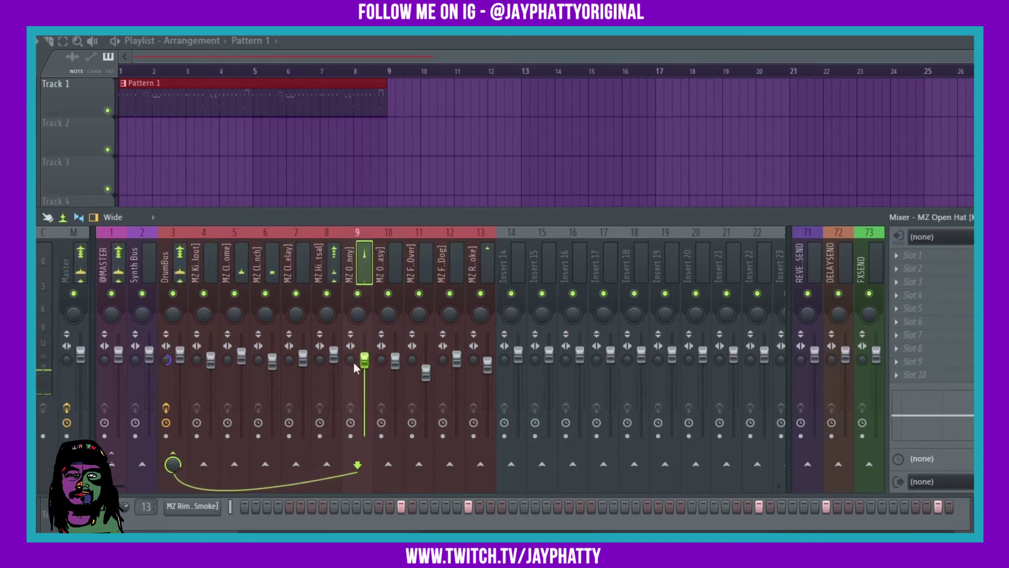
{"action": "left_click", "coordinate": [333, 358]}
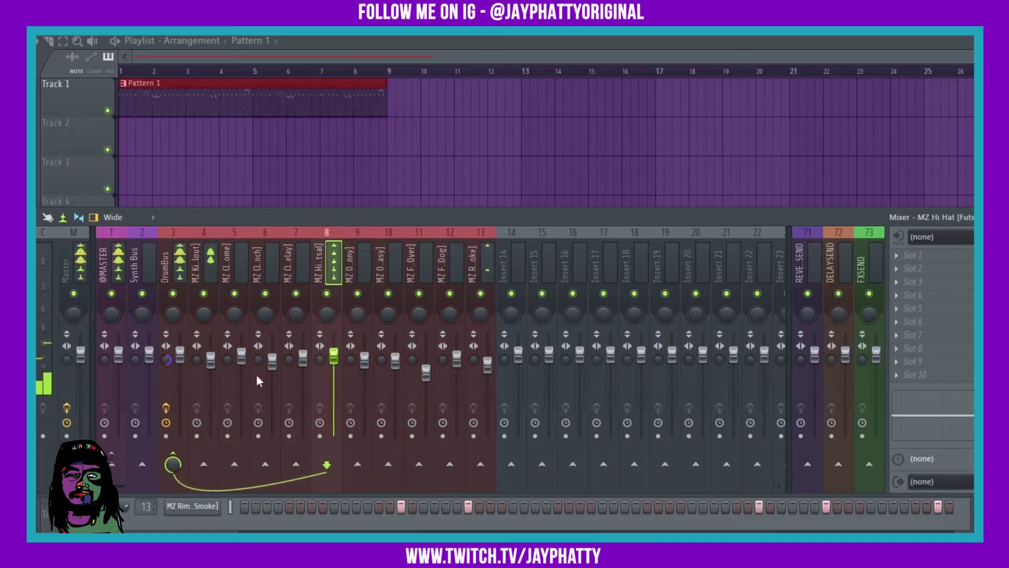
Step: Lower the Chrome and Crunch Clap faders together, and bring the Clap [Delay] fader down slightly
{"action": "left_click", "coordinate": [237, 309]}
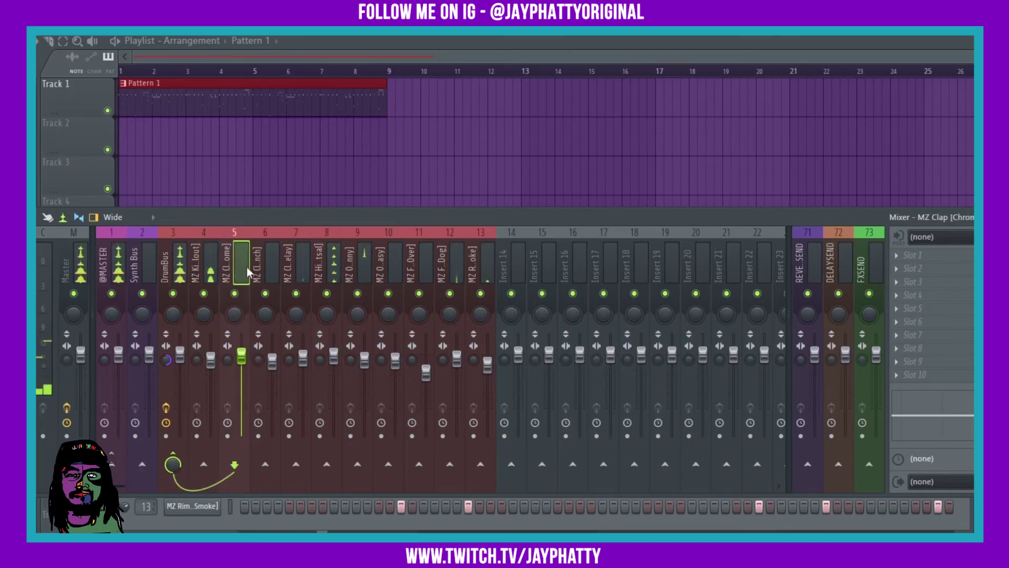
{"action": "left_click", "coordinate": [253, 328], "text": "ctrl"}
{"action": "left_click_drag", "start_coordinate": [241, 356], "coordinate": [241, 367]}
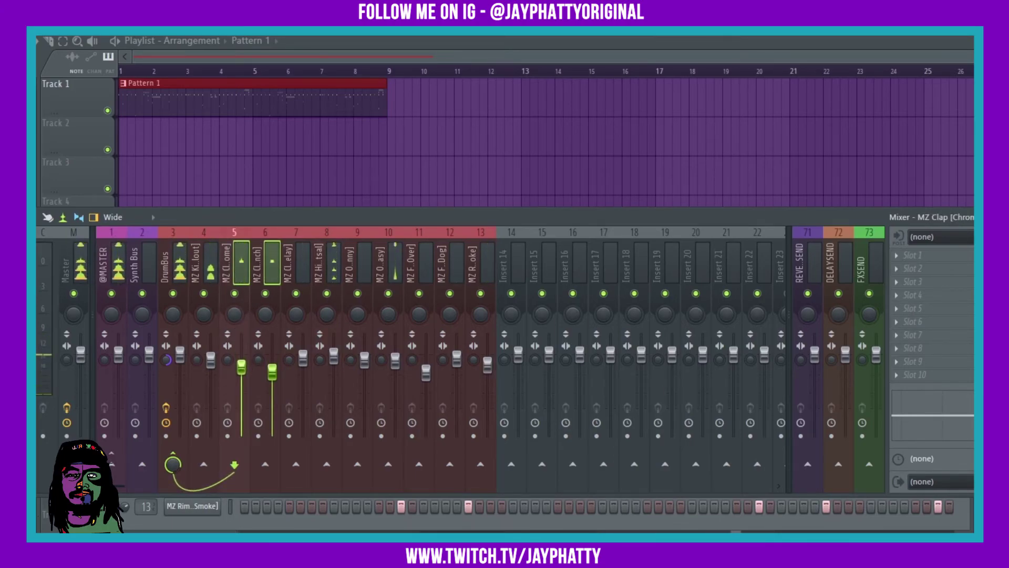
{"action": "left_click", "coordinate": [297, 264]}
{"action": "left_click_drag", "start_coordinate": [303, 356], "coordinate": [303, 361]}
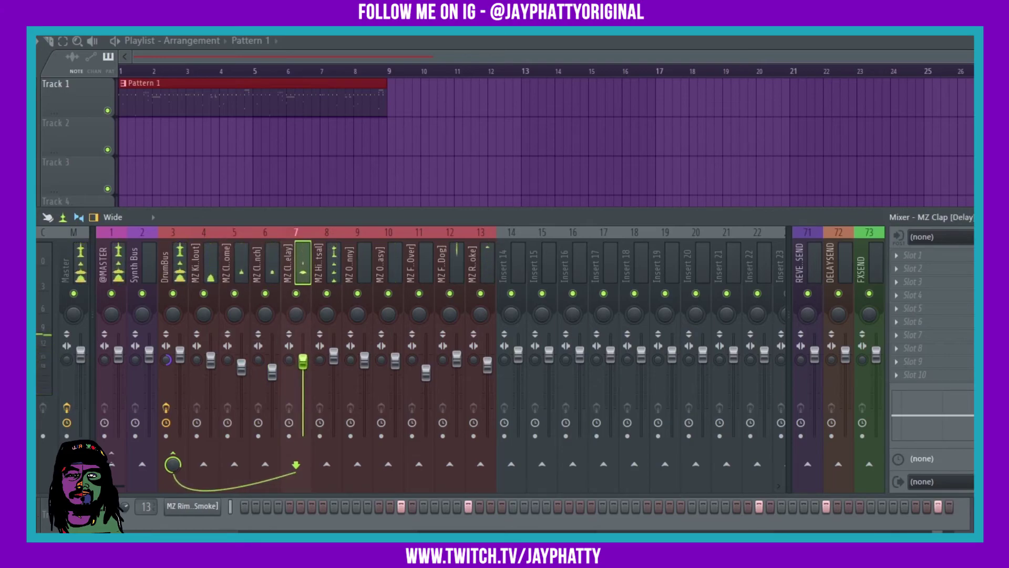